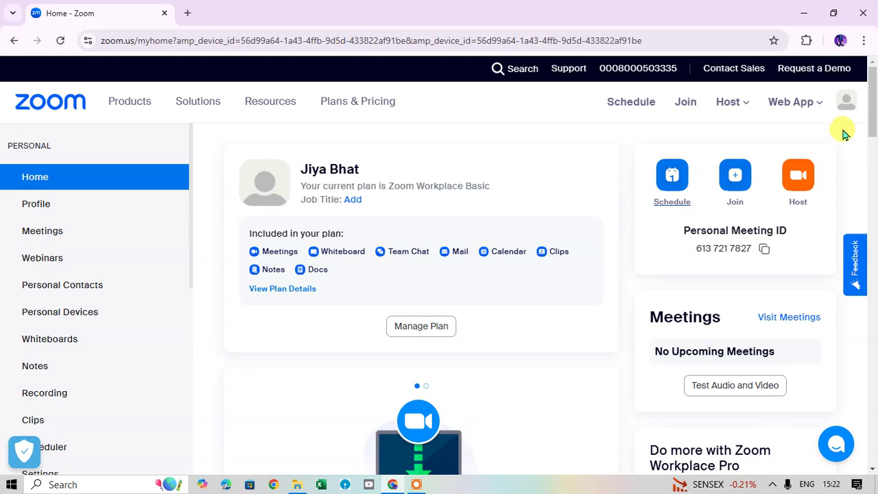
- Start a new scheduled meeting and replace its topic with 'Candidate Interview'
click(842, 103)
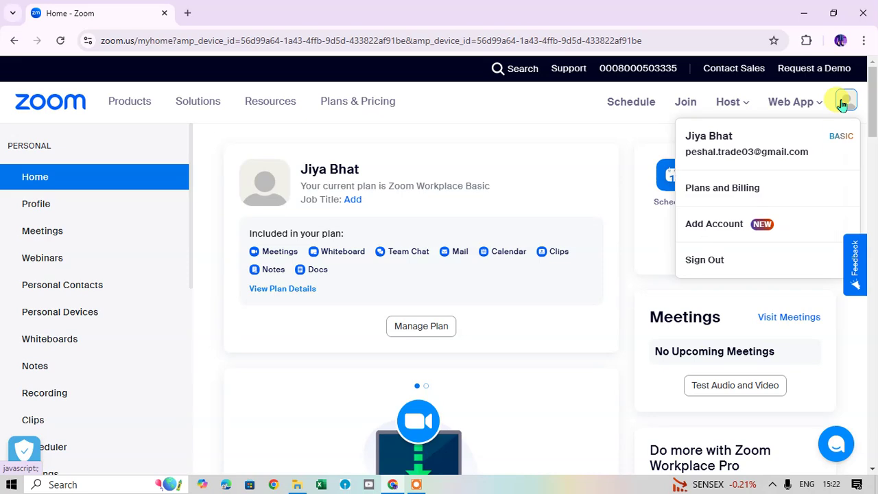
click(122, 177)
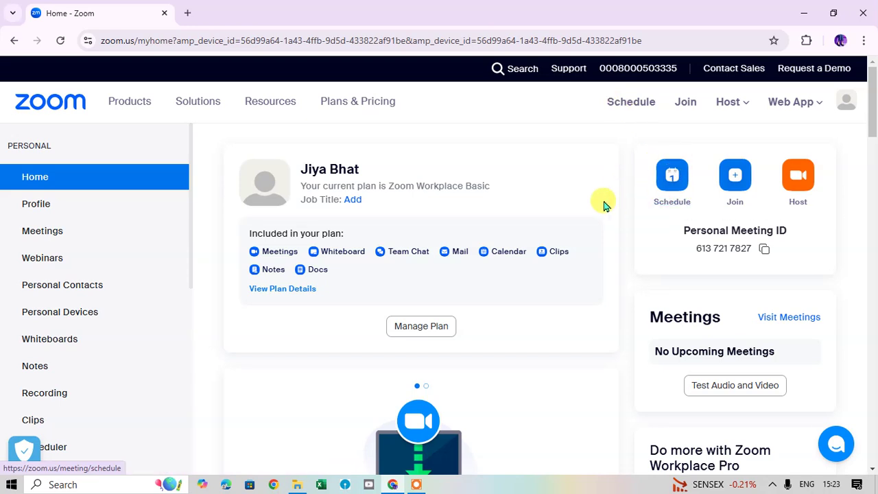
click(672, 179)
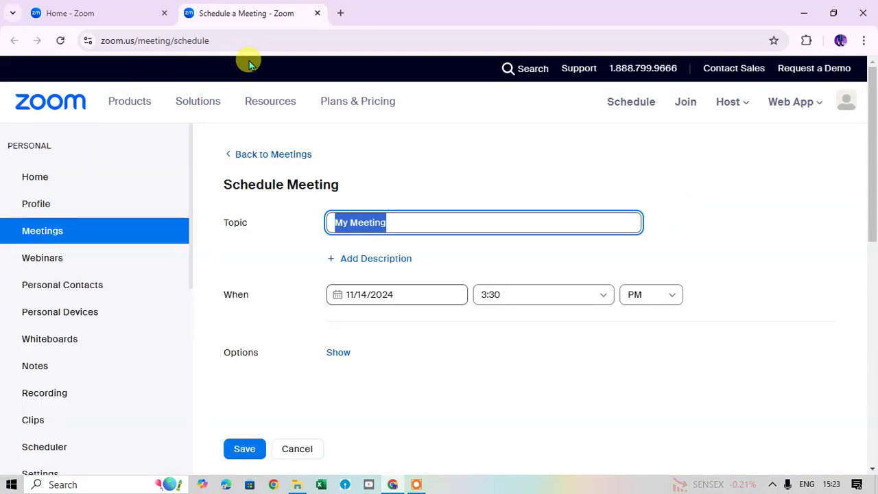
drag(874, 142, 594, 190)
key(Tab)
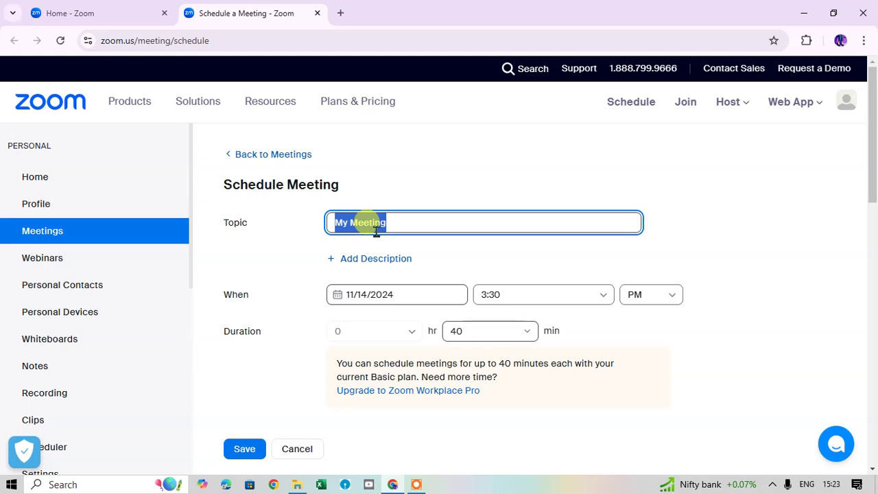
text(Candidate Interview)
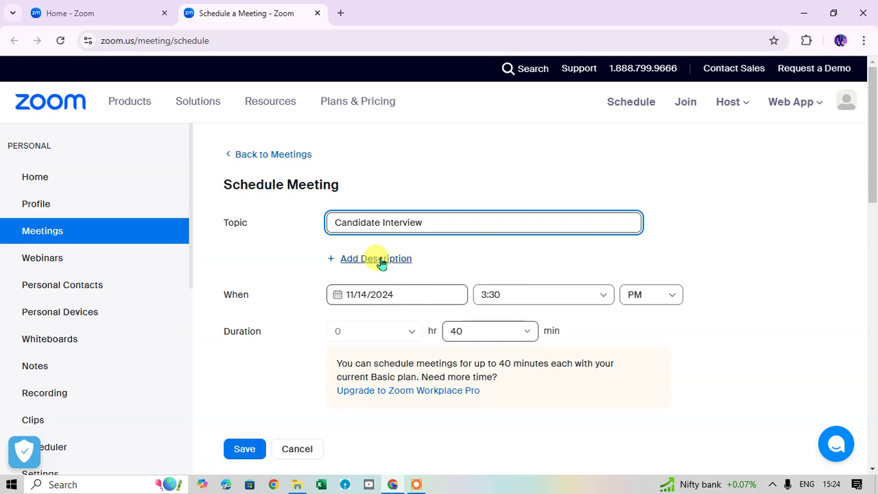
- Add the meeting description 'Accountant'
click(381, 261)
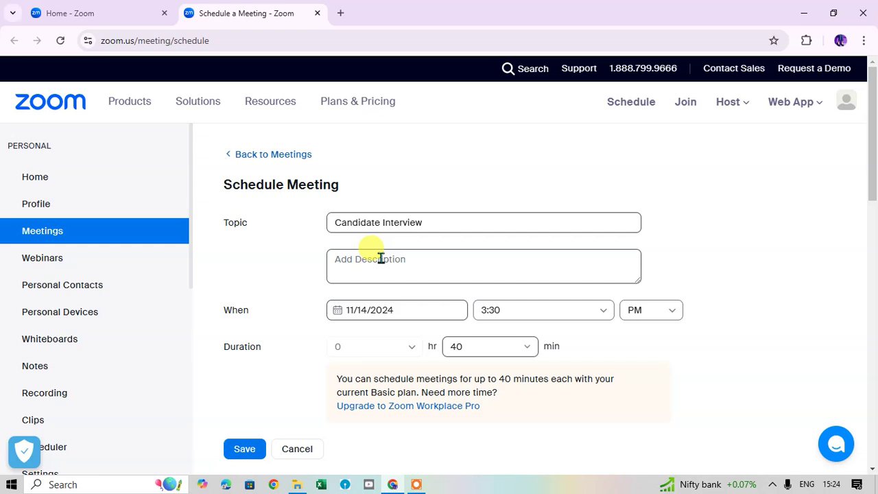
click(381, 259)
text(Accountant)
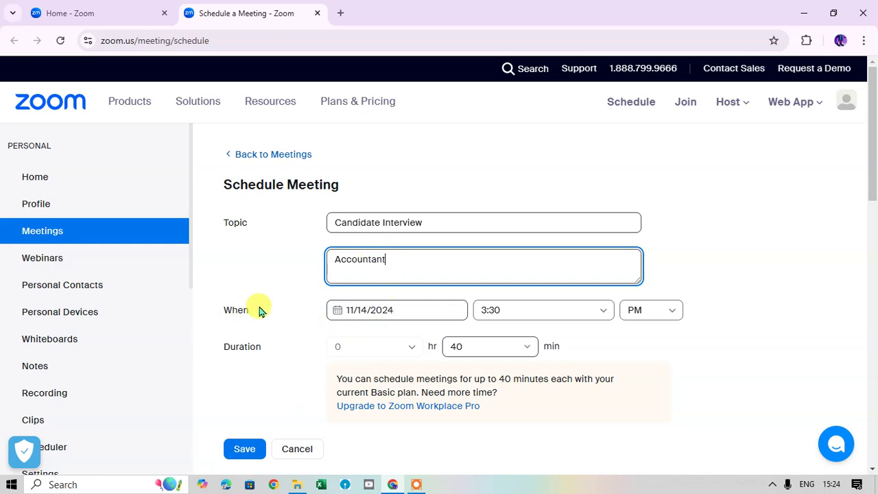
- Set the meeting date to 11/18/2024 with a 01:00 PM start time
click(341, 313)
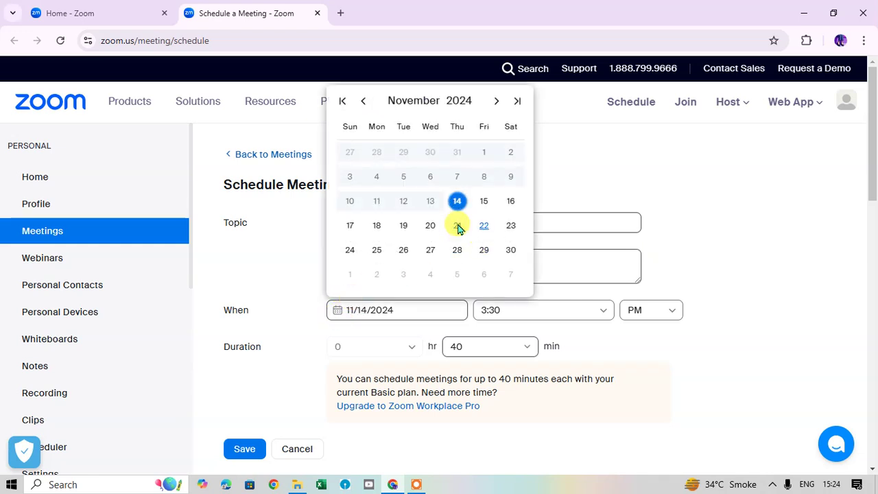
click(376, 226)
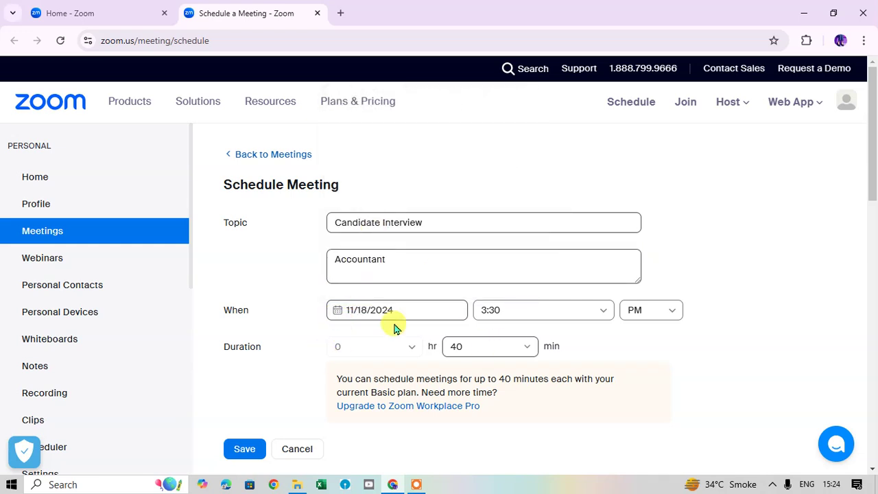
click(606, 316)
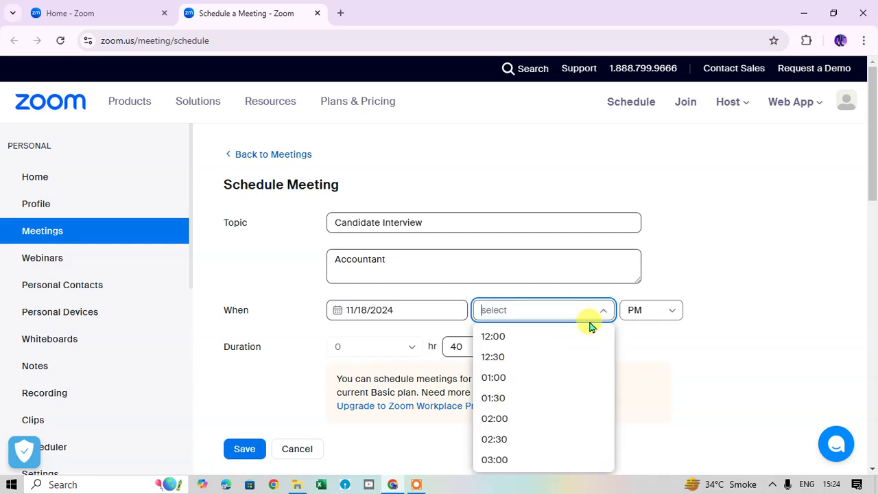
click(517, 379)
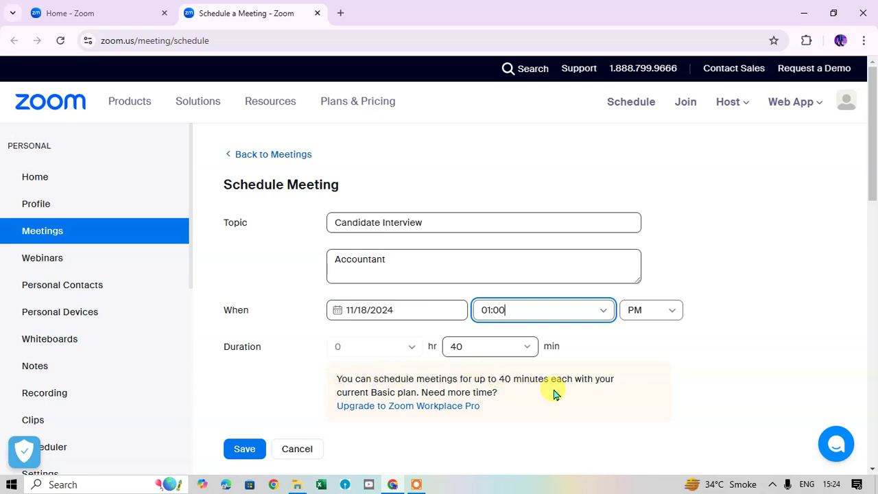
drag(613, 392, 457, 398)
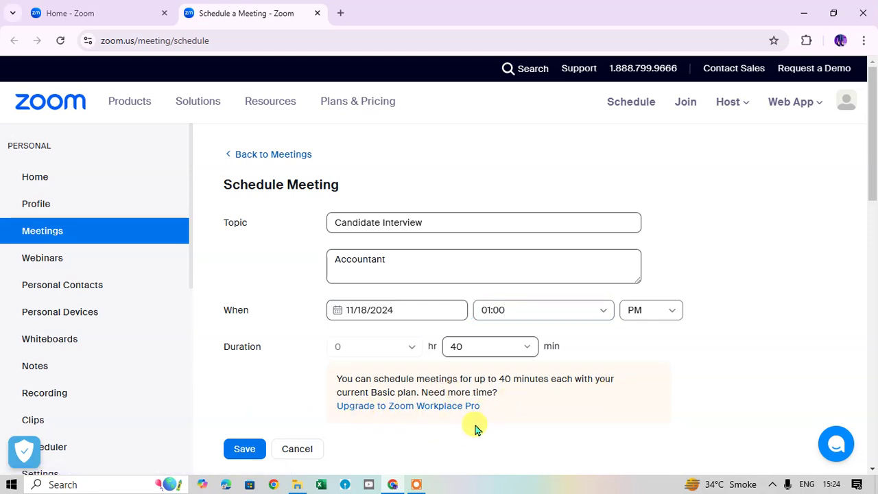
drag(869, 186, 872, 221)
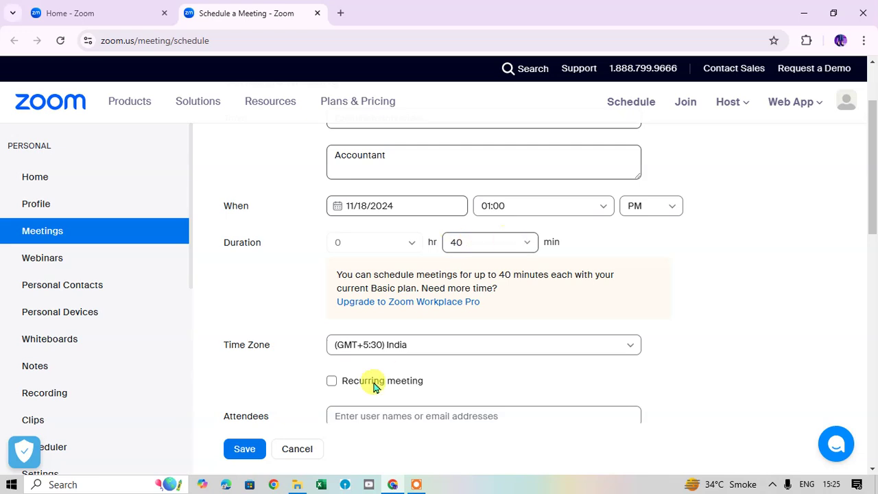
- Keep the (GMT+5:30) India time zone and make the meeting recur daily until 11/24/2024
click(628, 345)
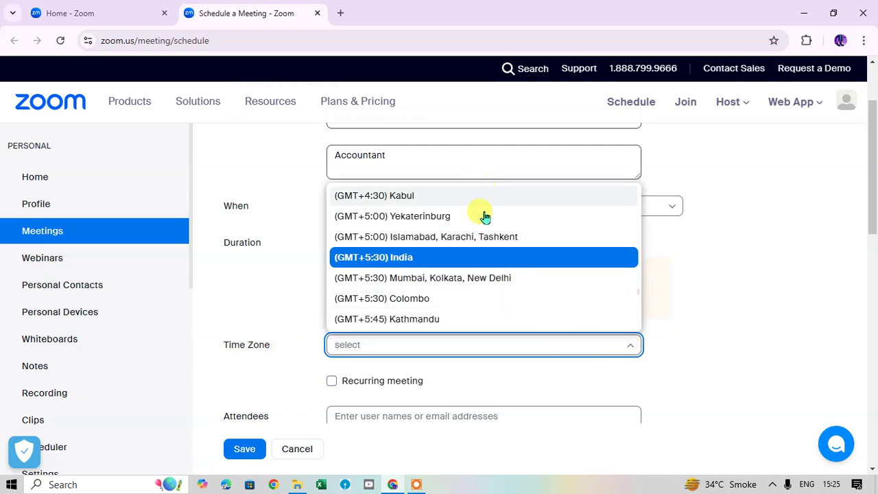
click(404, 256)
scroll(874, 231, down, 2)
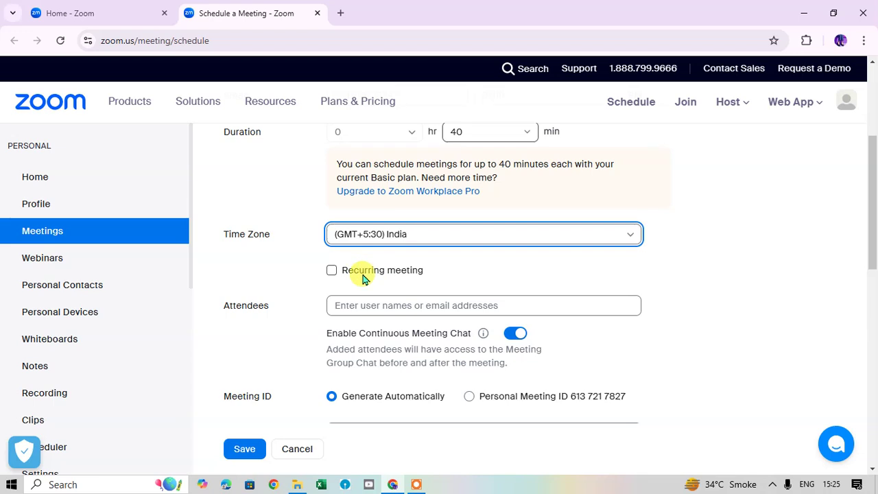
click(331, 270)
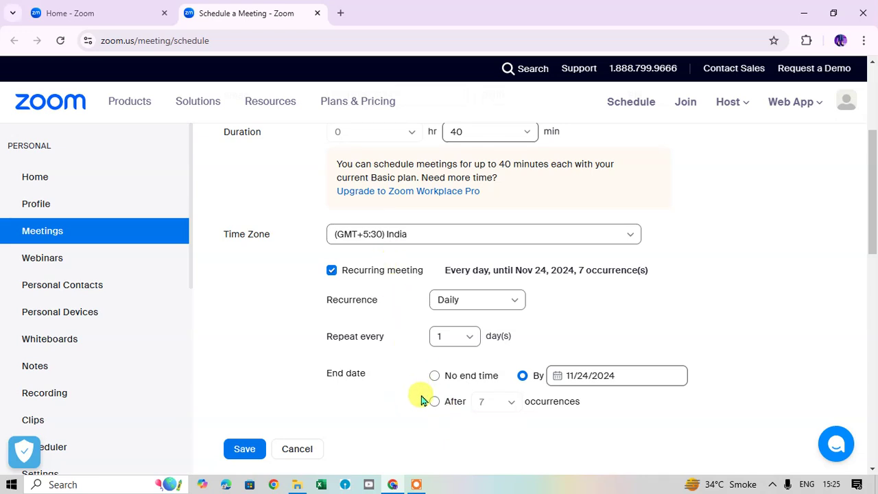
- Try a monthly recurrence every 3 months, then turn recurrence off for a single meeting
click(516, 303)
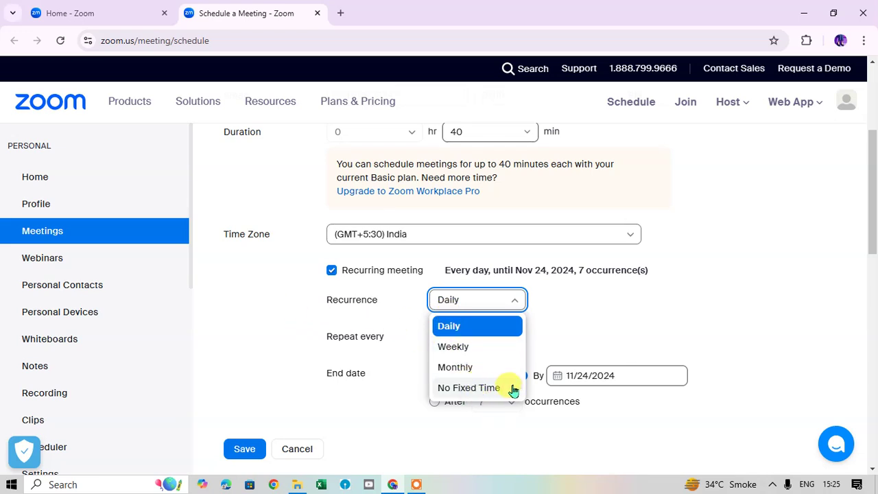
click(463, 369)
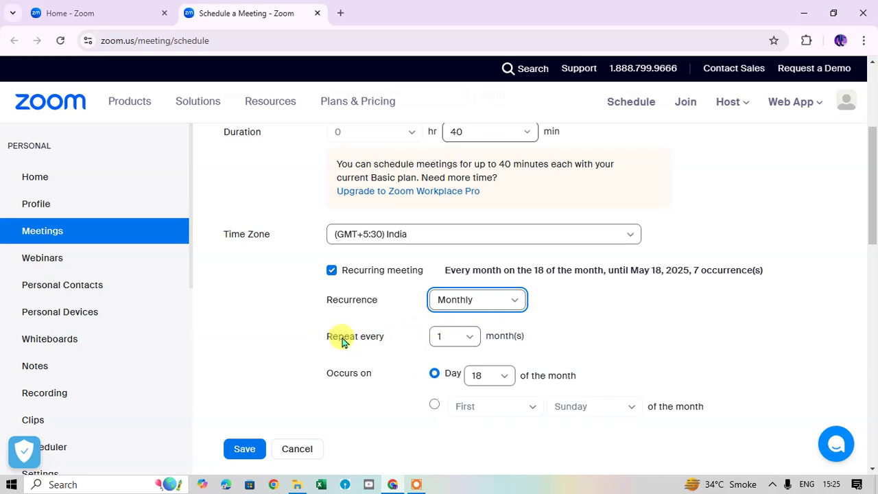
click(471, 341)
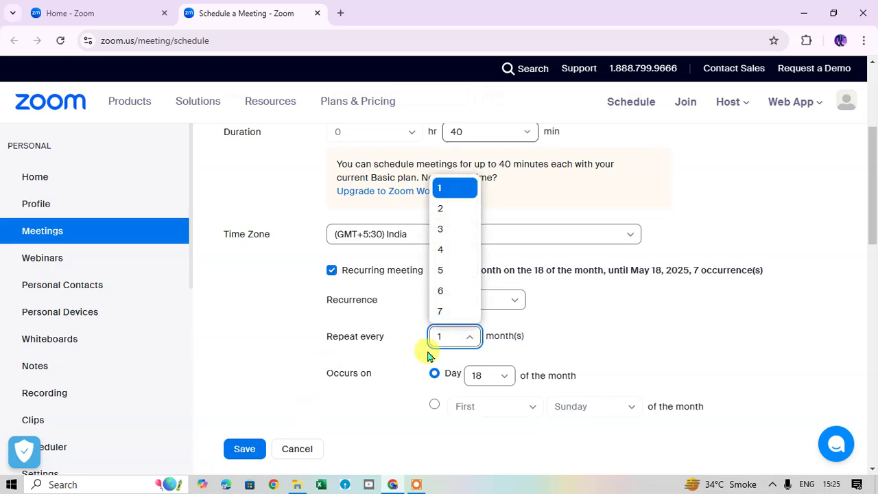
click(451, 230)
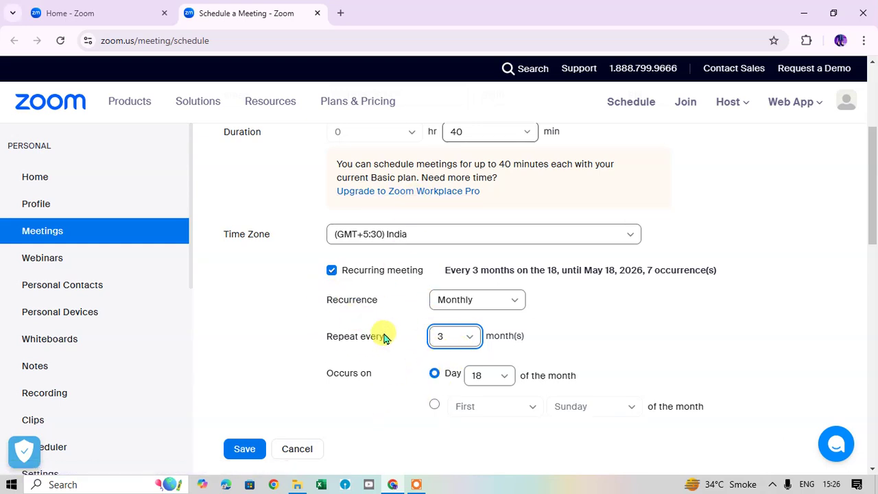
click(333, 271)
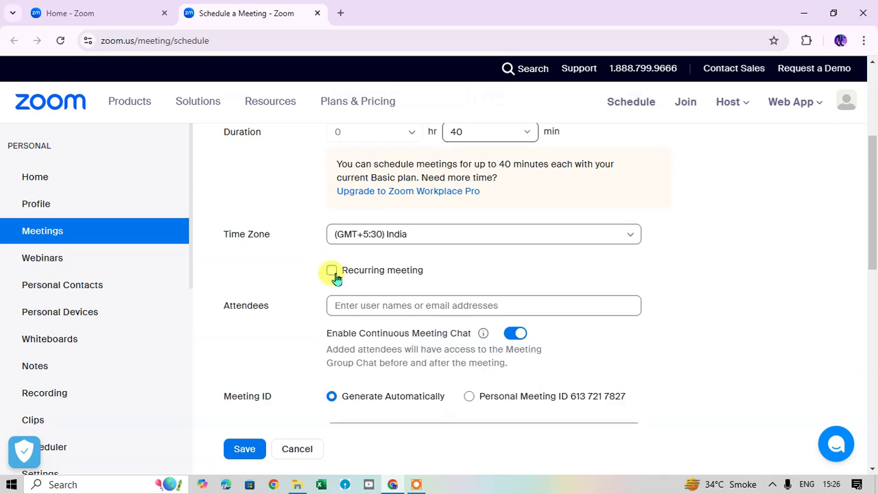
- Enter an attendee's name in the Attendees field and confirm it
click(382, 310)
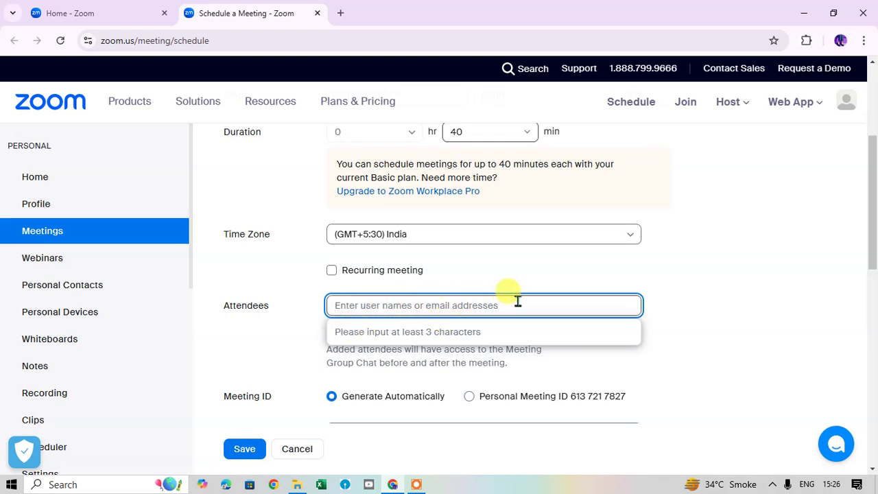
text(ma)
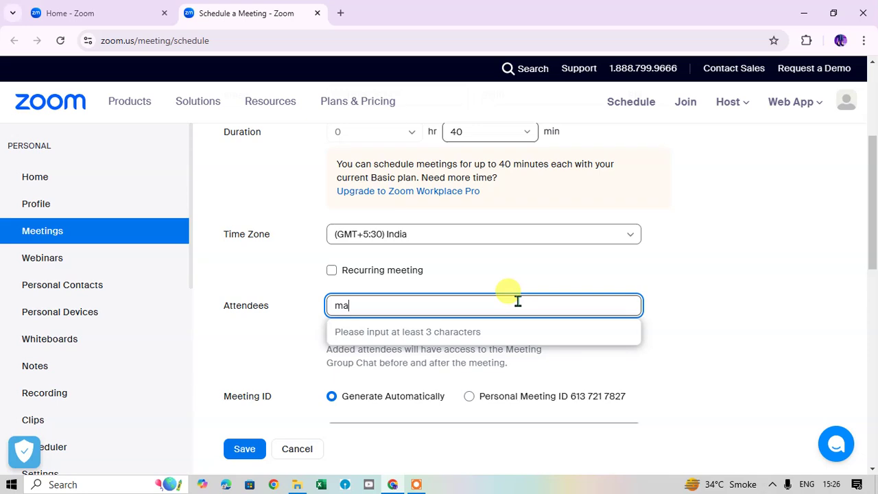
text(hesh)
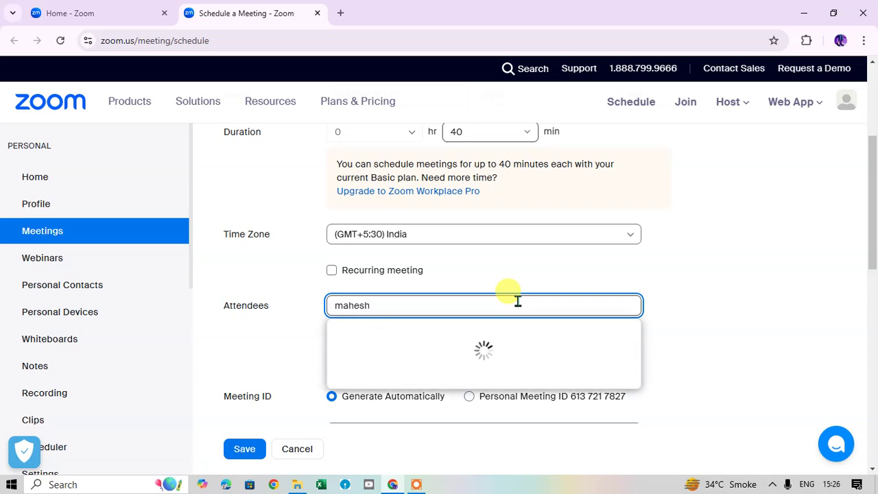
click(791, 287)
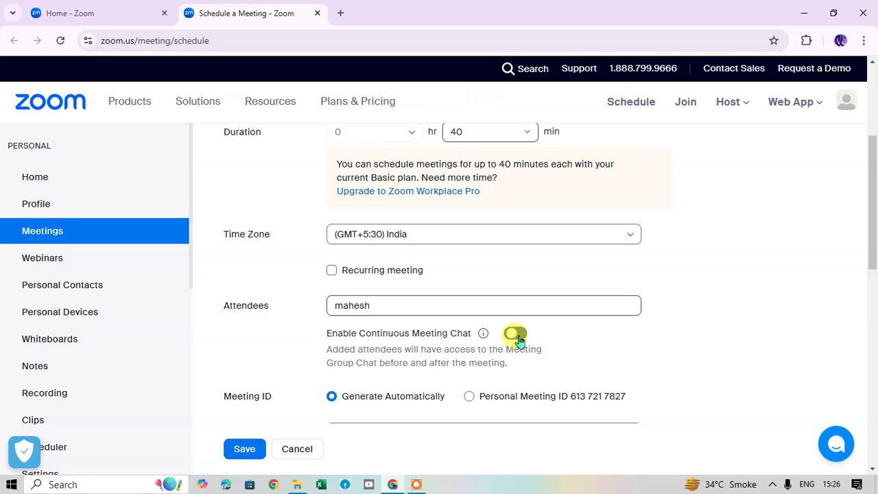
- Switch Meeting ID to Personal Meeting ID, then back to Generate Automatically
drag(875, 208, 875, 233)
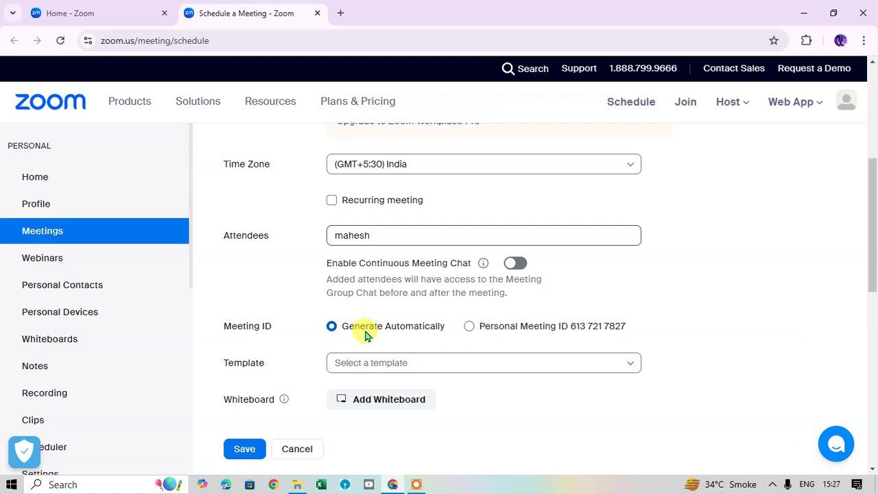
drag(869, 220, 870, 252)
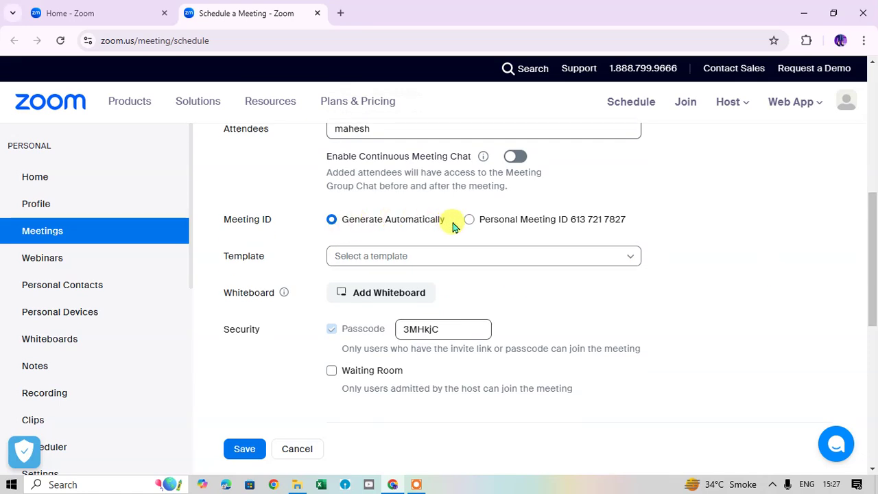
click(470, 220)
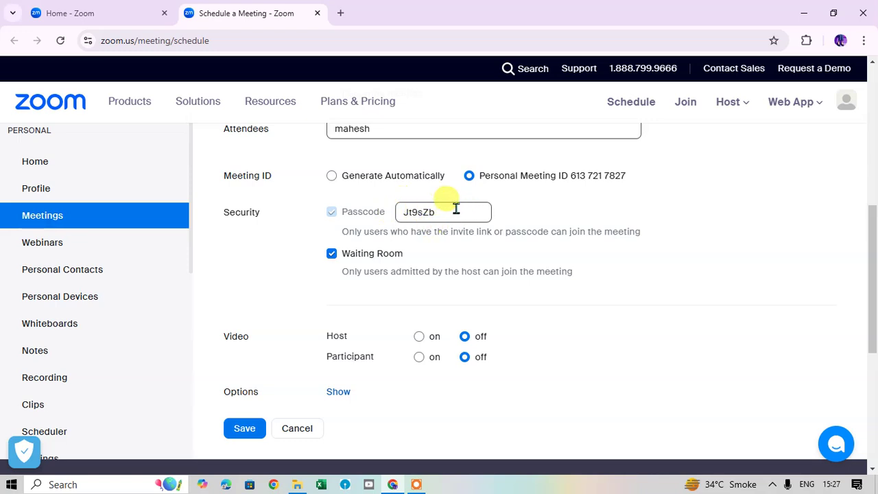
click(331, 177)
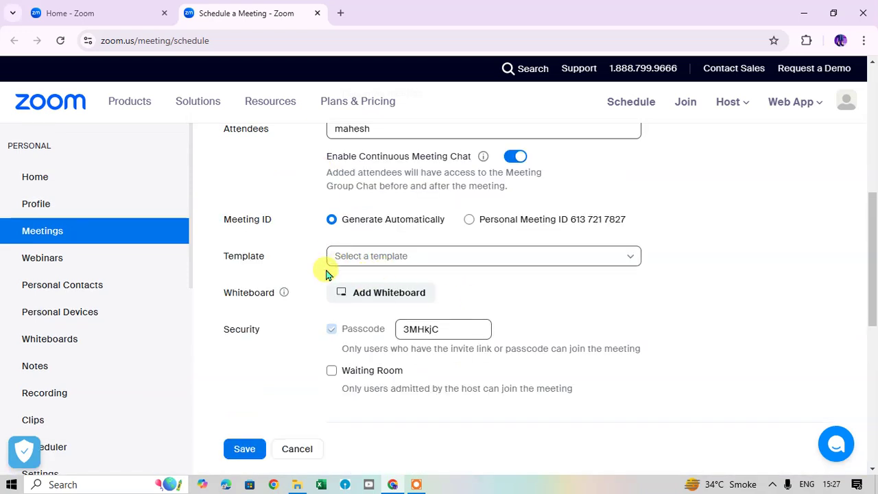
- Set the meeting Template to None and begin adding a whiteboard
click(637, 264)
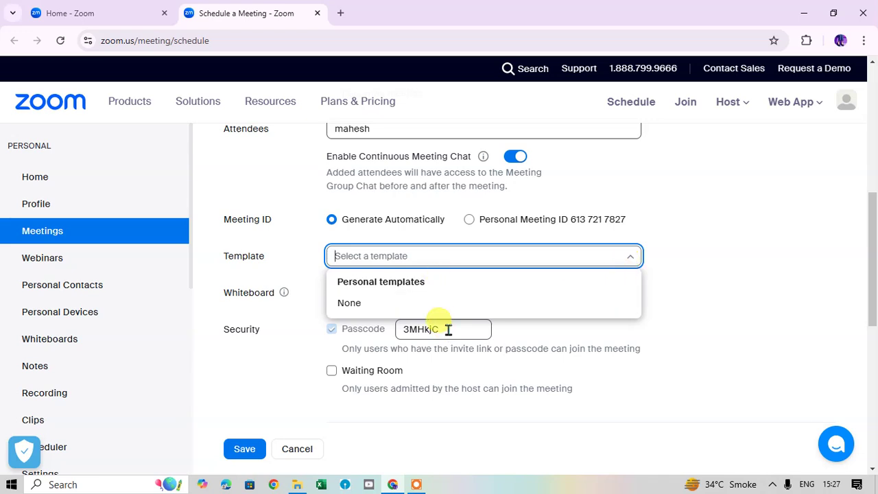
click(373, 311)
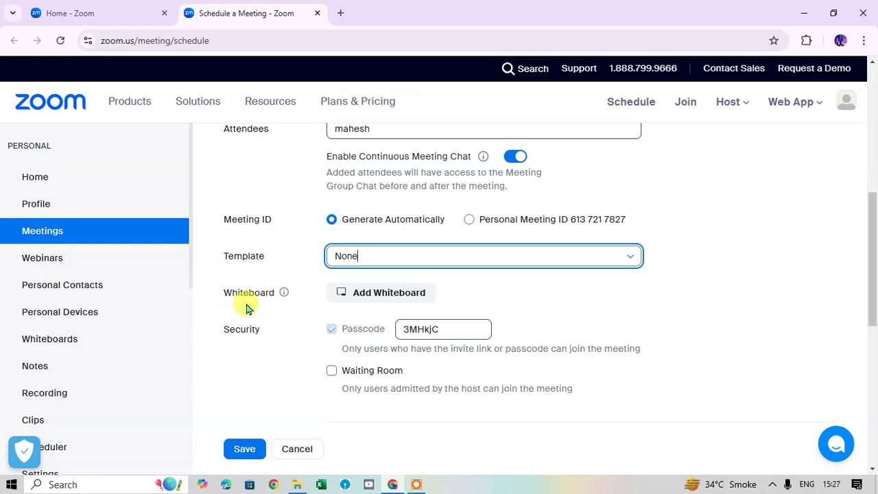
click(382, 295)
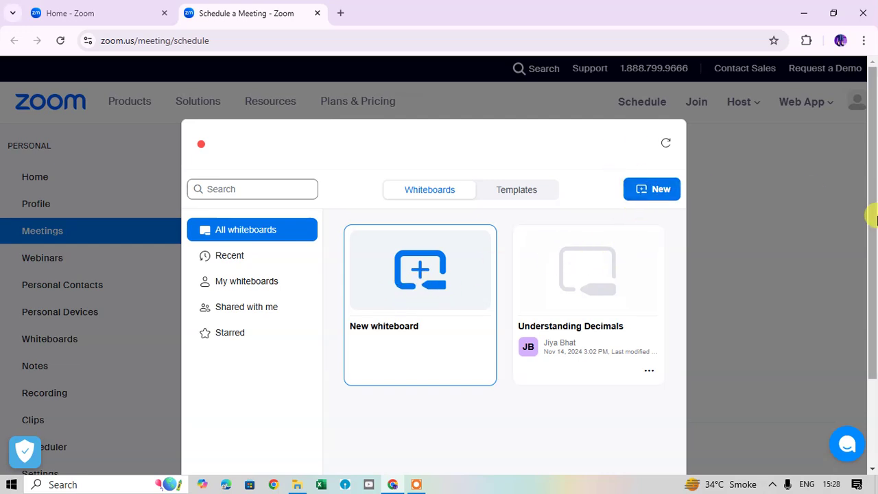
- Add the selected Candidate Interview whiteboard to the event from the picker
scroll(874, 273, down, 1)
scroll(874, 273, down, 2)
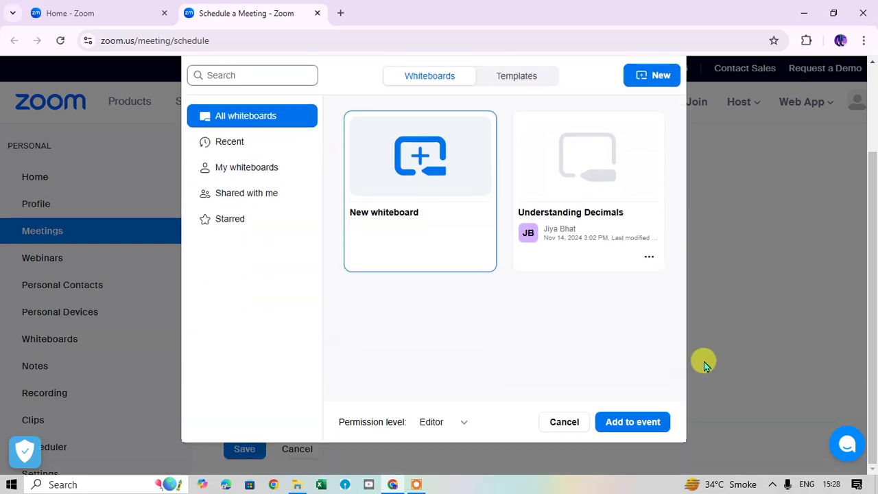
click(638, 422)
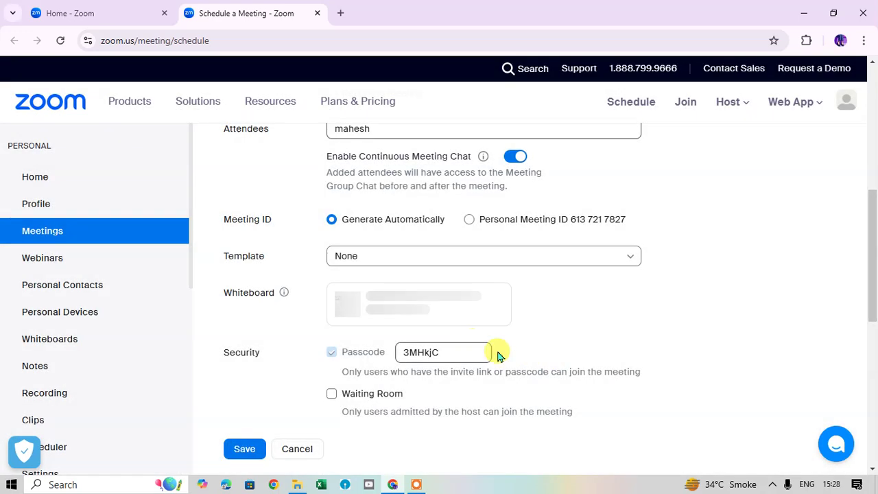
drag(875, 201, 874, 226)
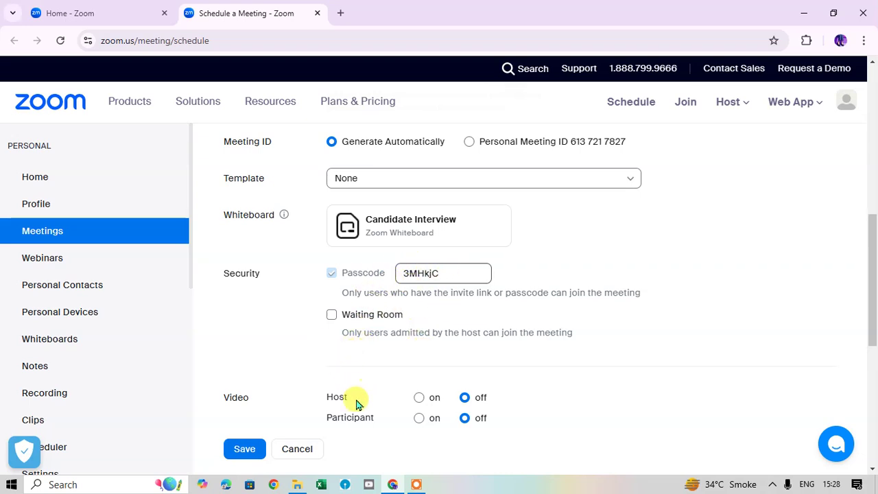
drag(869, 274, 874, 329)
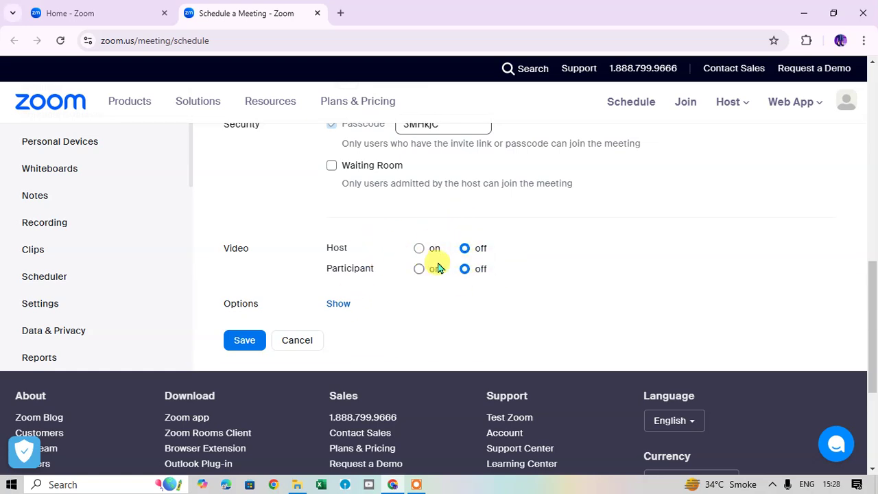
click(339, 304)
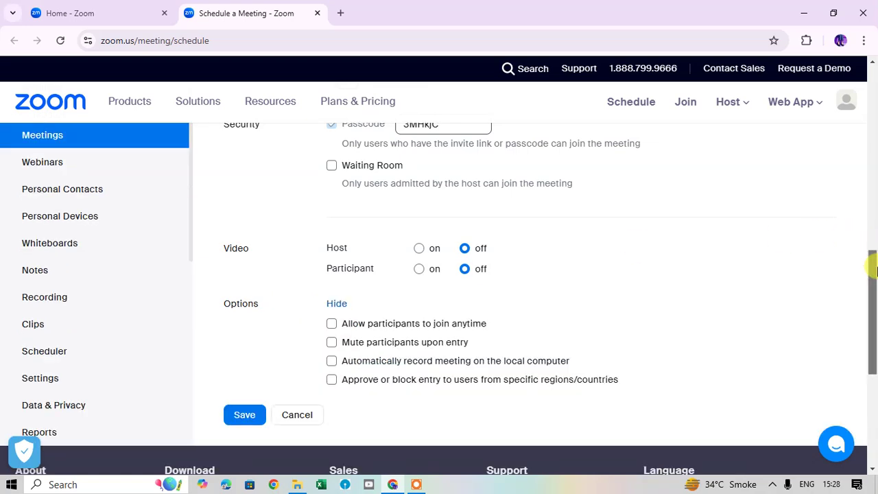
- Save the meeting with join anytime, mute on entry and local auto-recording enabled
drag(873, 277, 876, 294)
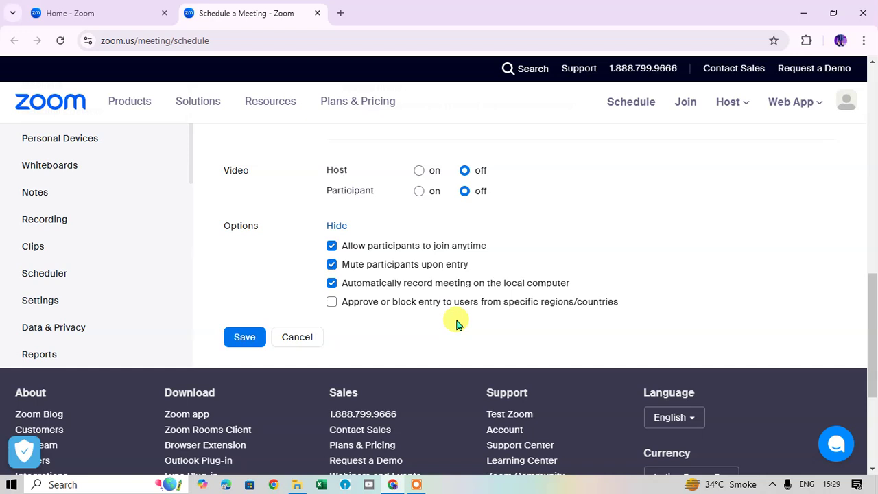
click(241, 337)
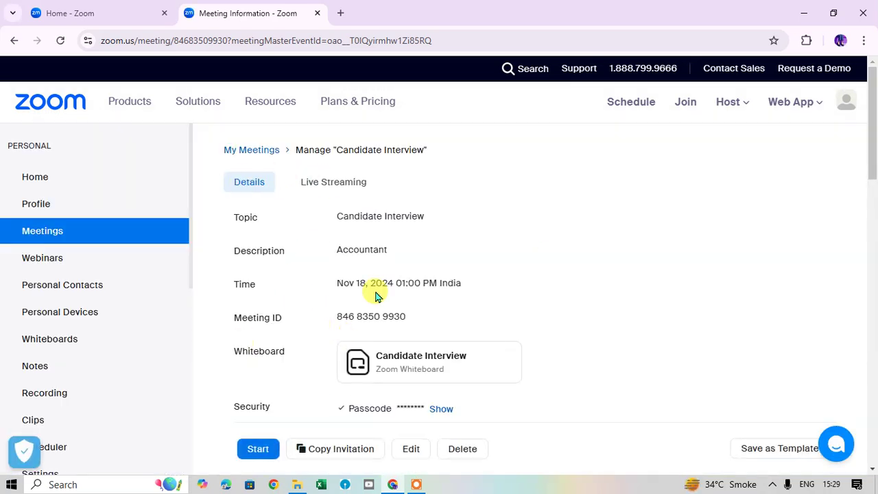
- Scroll through the Candidate Interview details page to review its time, whiteboard and options
drag(872, 147, 872, 272)
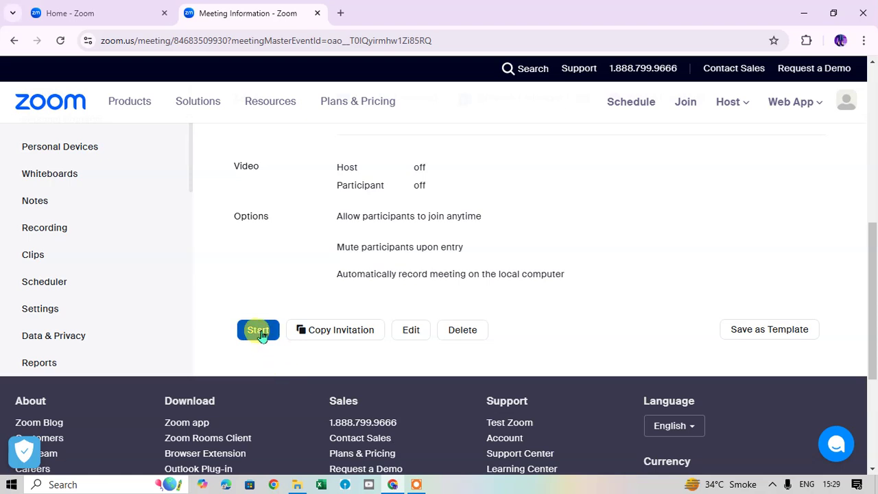
drag(869, 293, 868, 210)
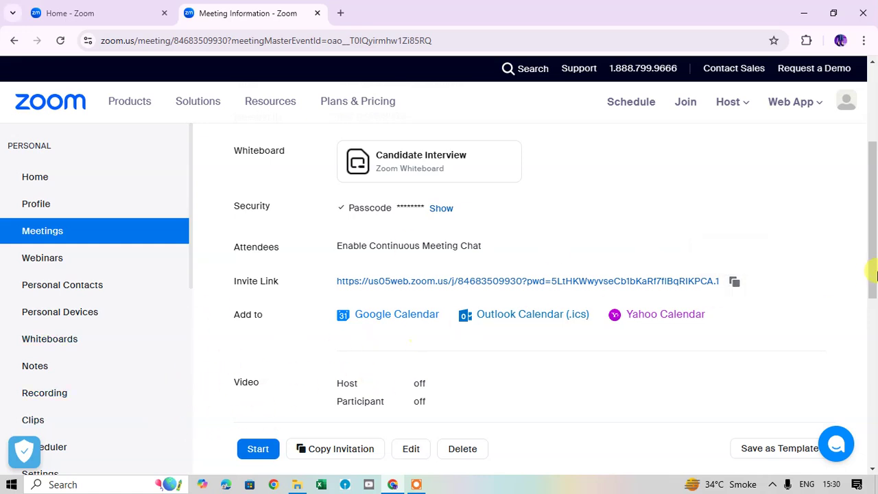
drag(870, 249, 870, 89)
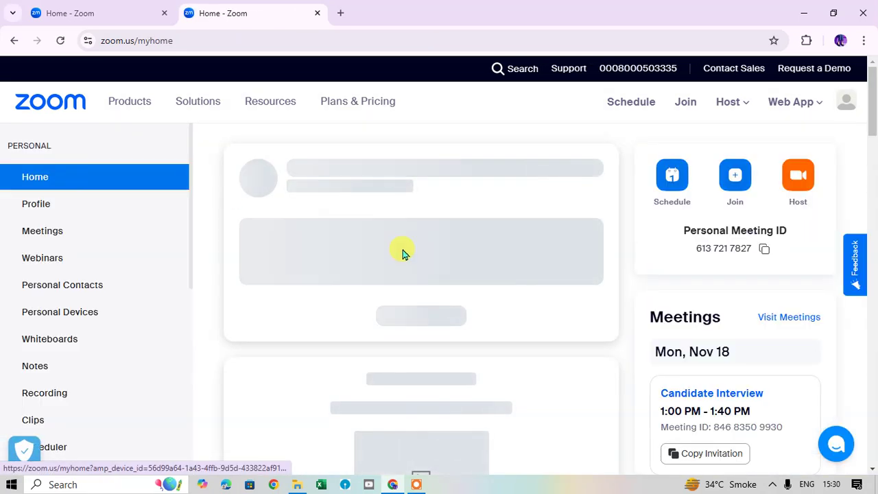
- Scroll the Home page to view Candidate Interview on Mon, Nov 18, 1:00–1:40 PM
drag(868, 139, 872, 164)
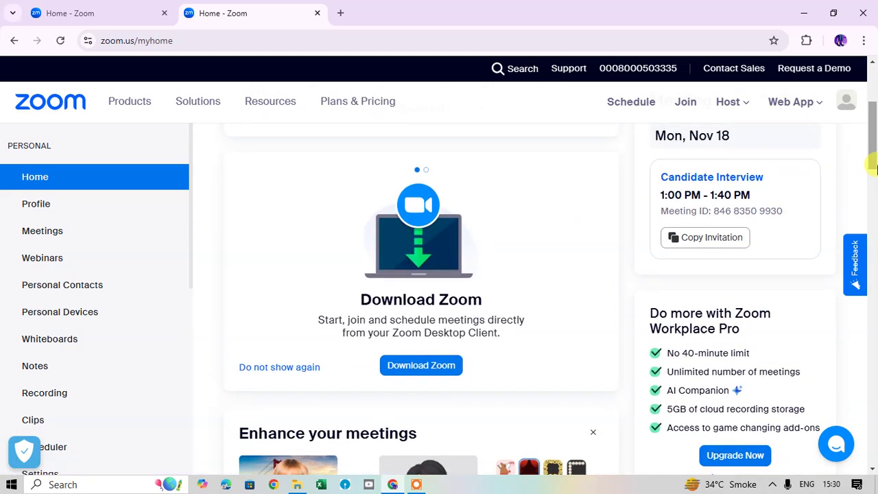
scroll(851, 171, up, 1)
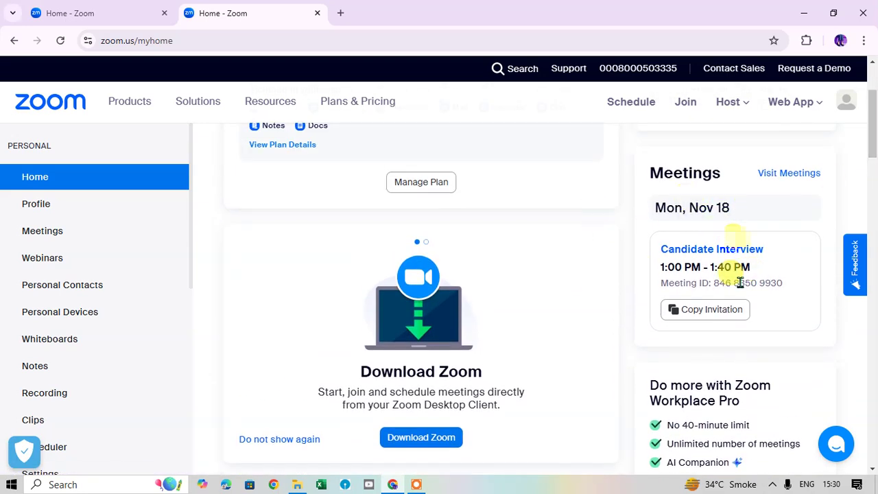